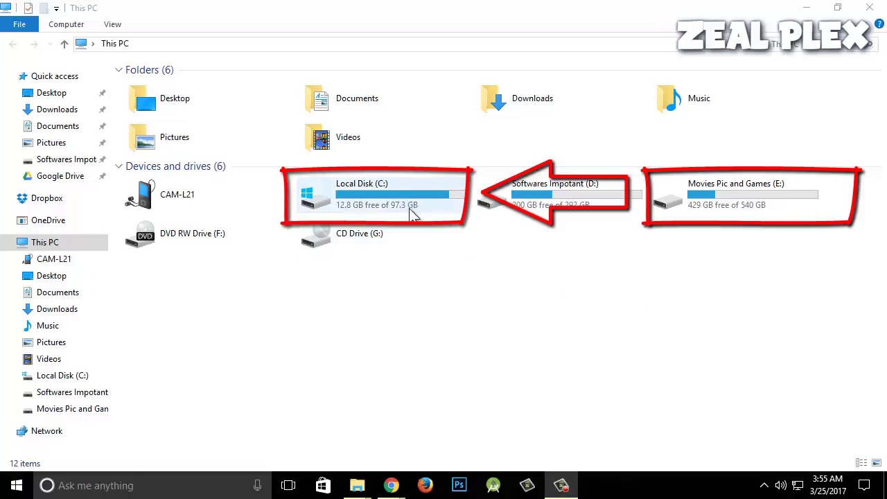
Check the free space on drives D: and E: in This PC, and close the window
click(555, 211)
click(707, 201)
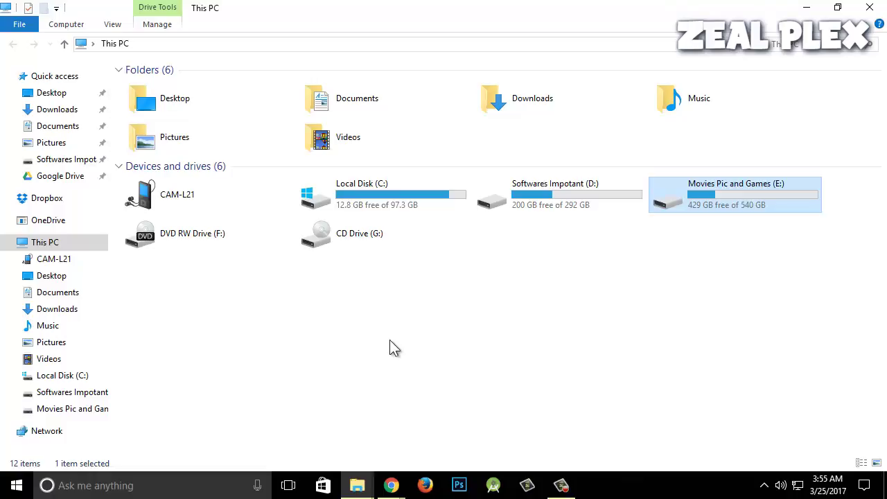
click(870, 7)
Open Computer Management for This PC and show Disk Management
key(super)
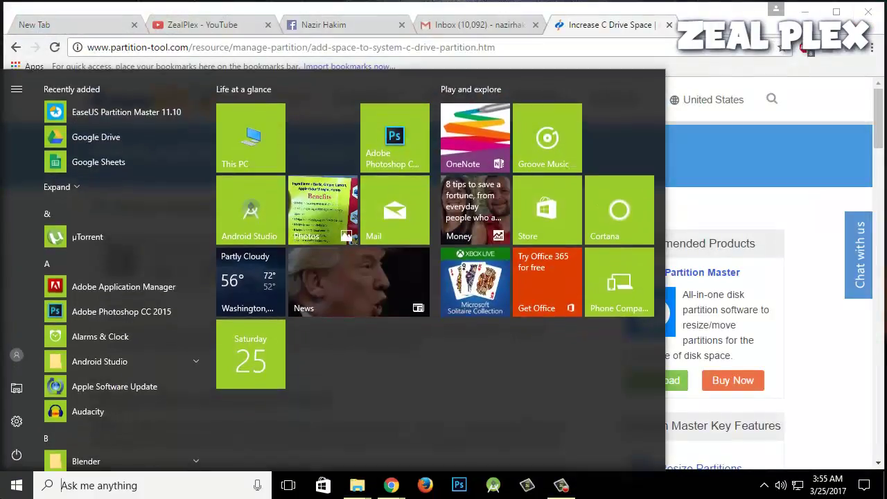
right_click(260, 150)
mouse_move(362, 215)
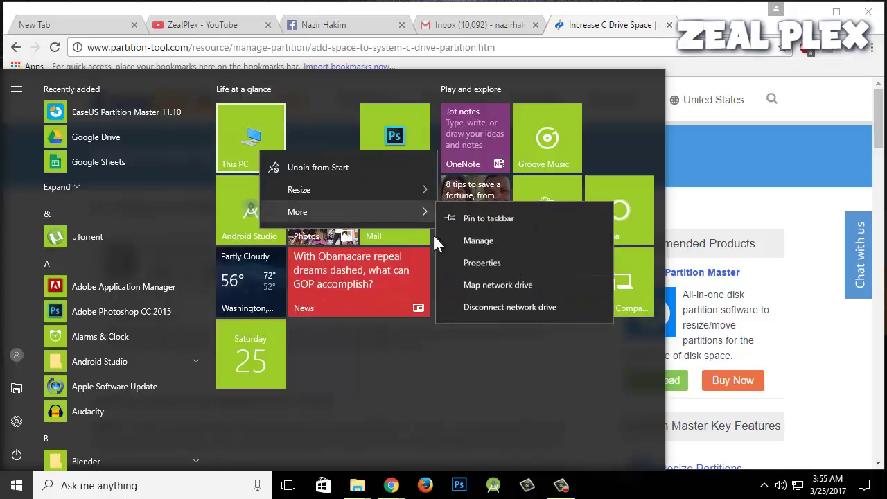
click(499, 243)
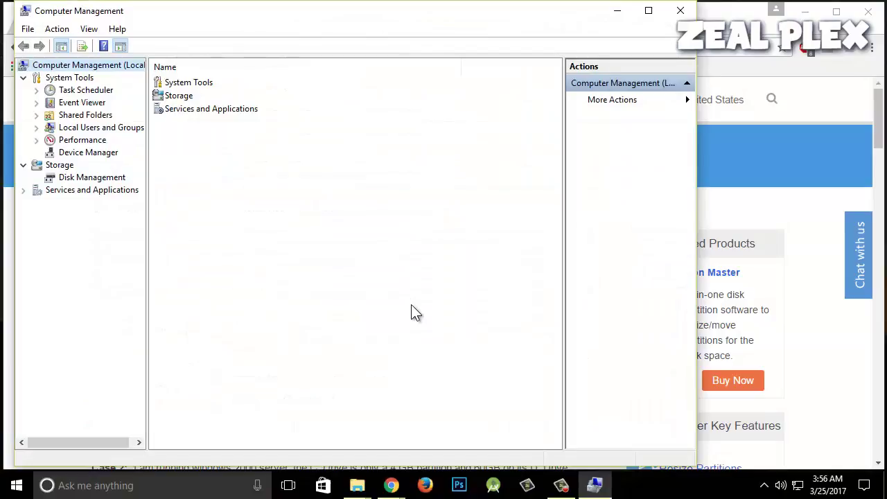
key(d)
key(d)
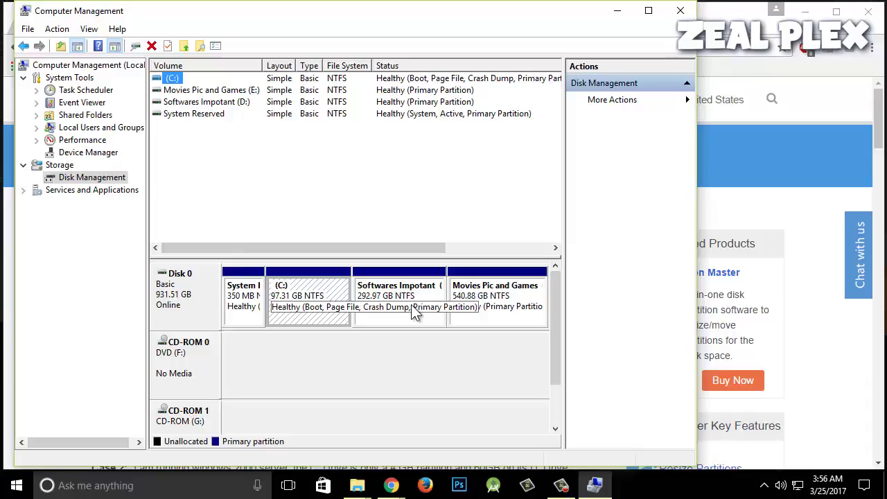
Select the Movies Pic and Games (E:) partition on Disk 0 and start the Shrink Volume operation on it
click(414, 312)
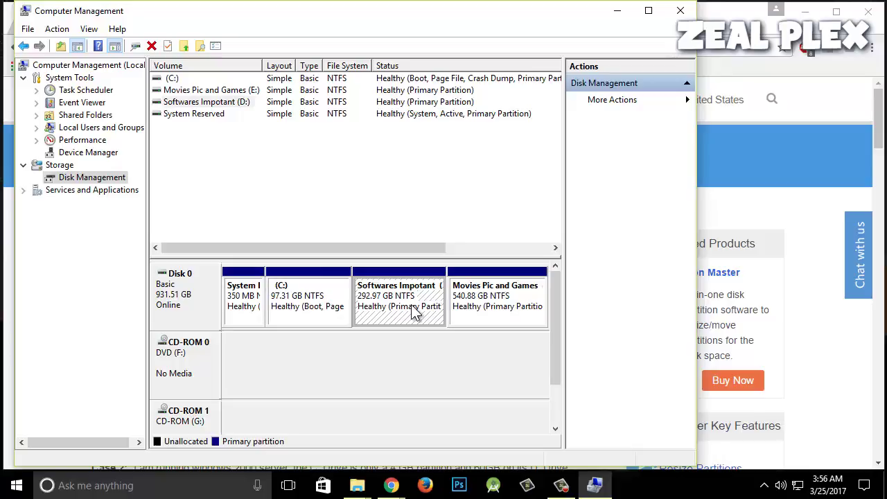
key(Right)
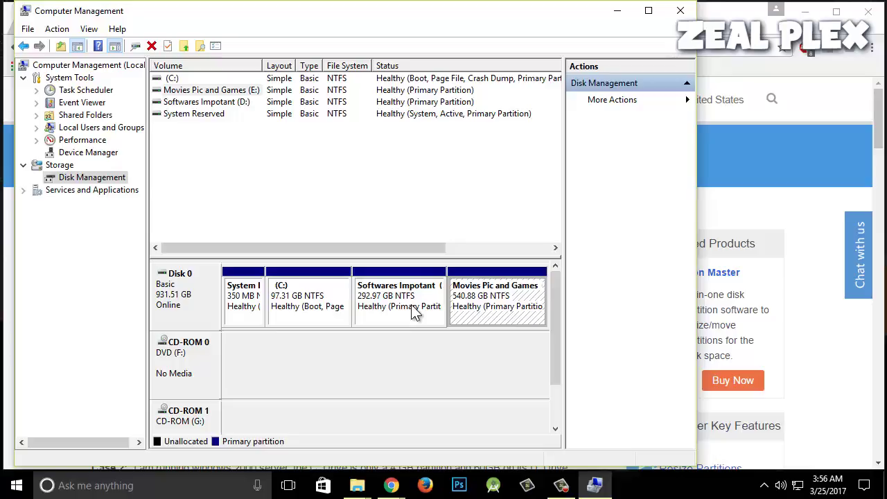
key(shift+F10)
key(Up)
key(Up)
key(Up)
key(Up)
key(Up)
key(Up)
key(Down)
key(Down)
key(Down)
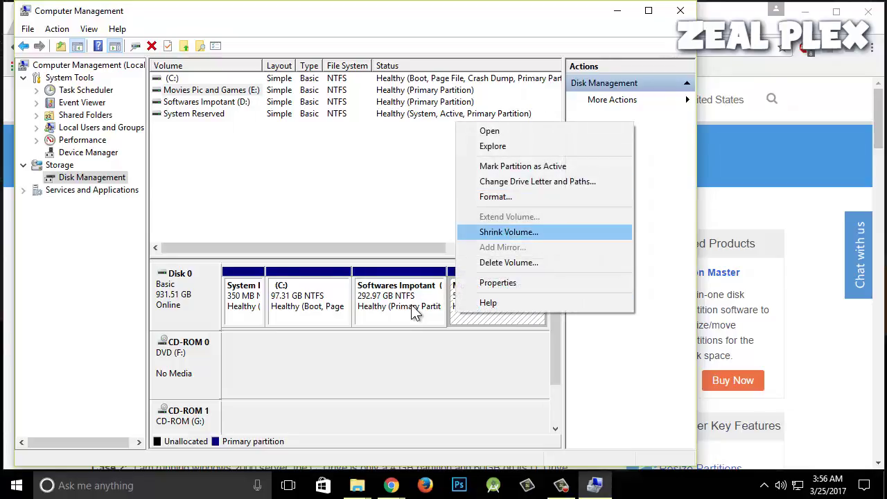
key(Return)
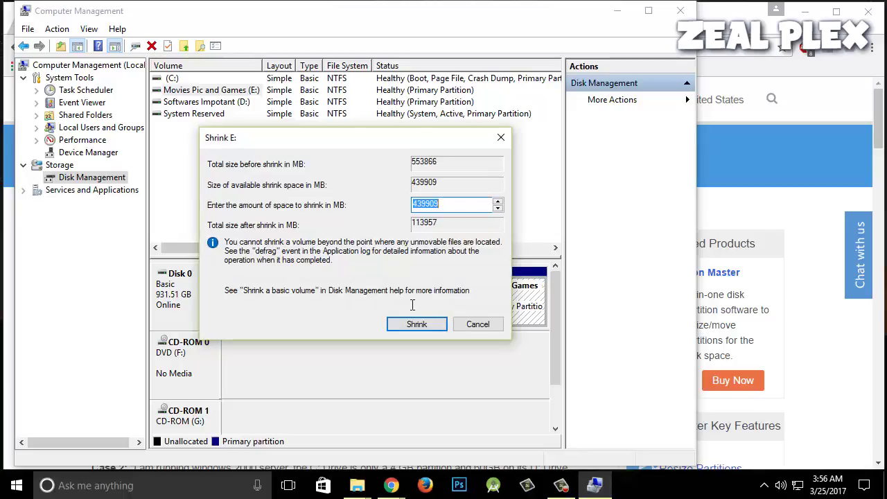
Set the amount of space to shrink to 139909 MB and shrink the E: volume
key(Left)
key(Right)
key(BackSpace)
text(1)
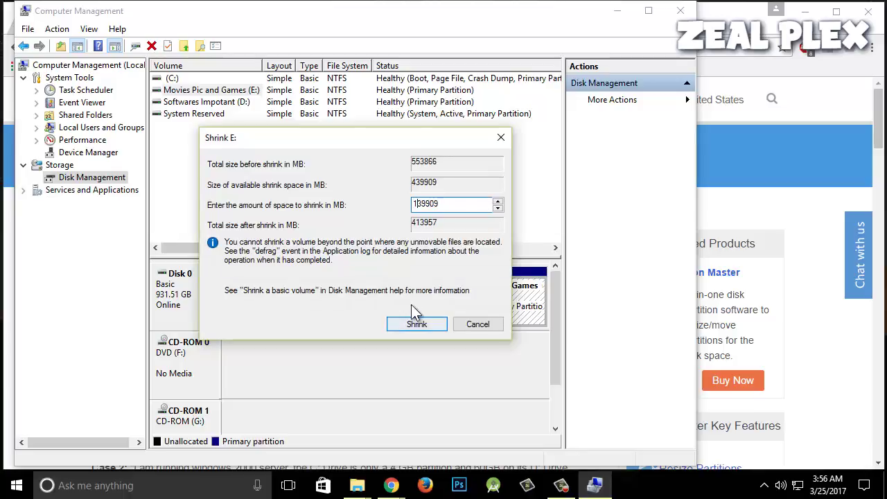
click(416, 323)
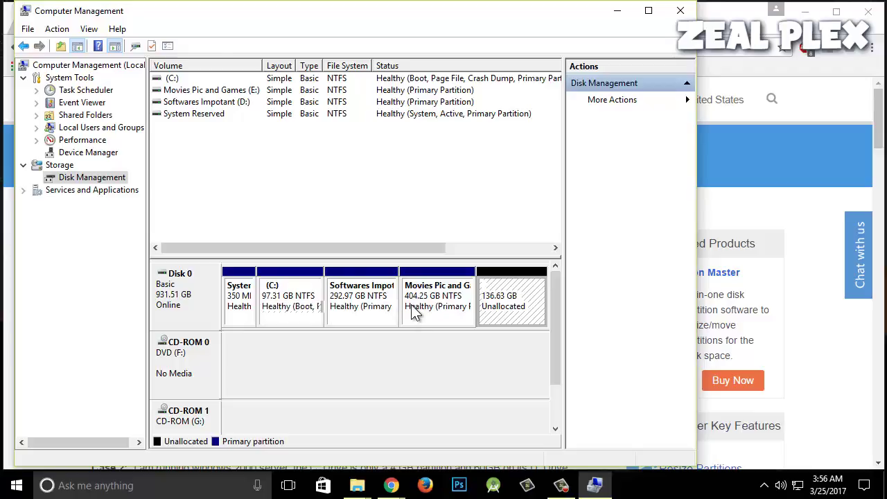
Check whether Extend Volume is available for the C:, D: and E: partitions
right_click(281, 319)
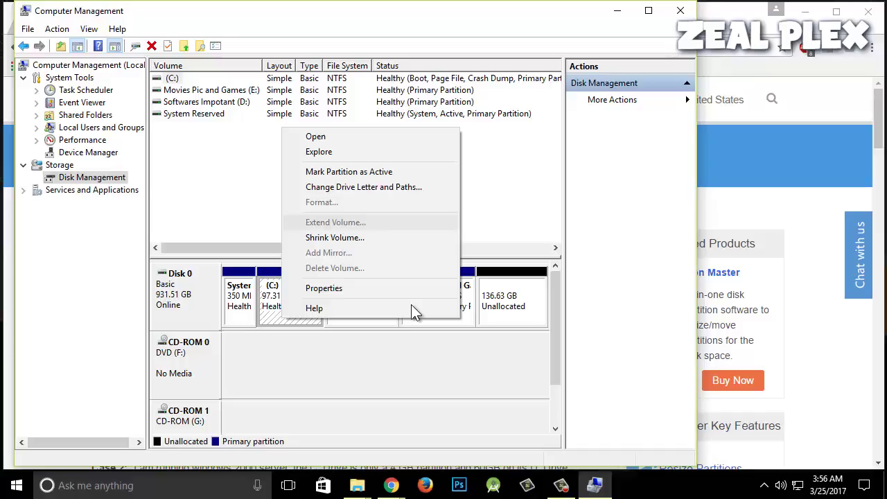
click(485, 222)
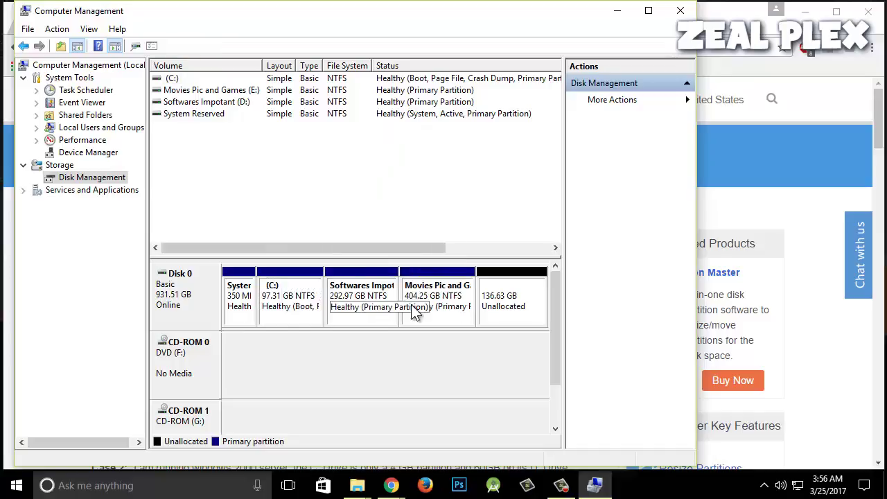
right_click(362, 307)
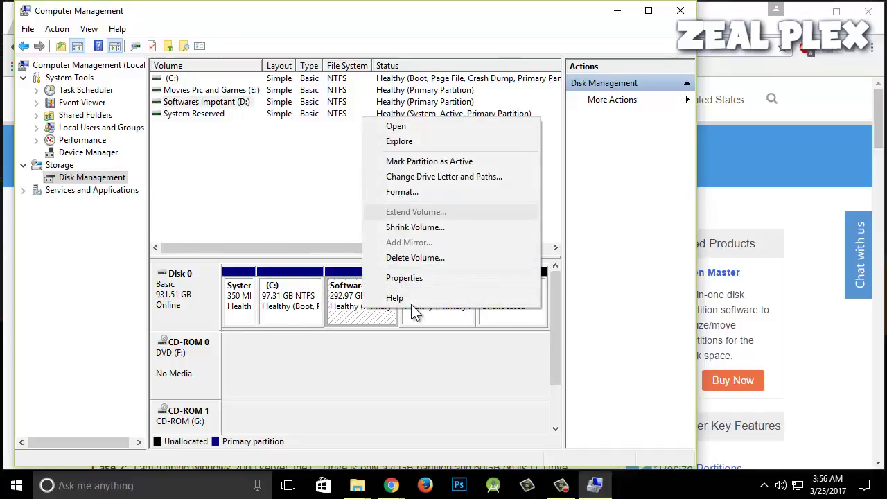
click(551, 215)
right_click(466, 312)
key(Up)
key(Return)
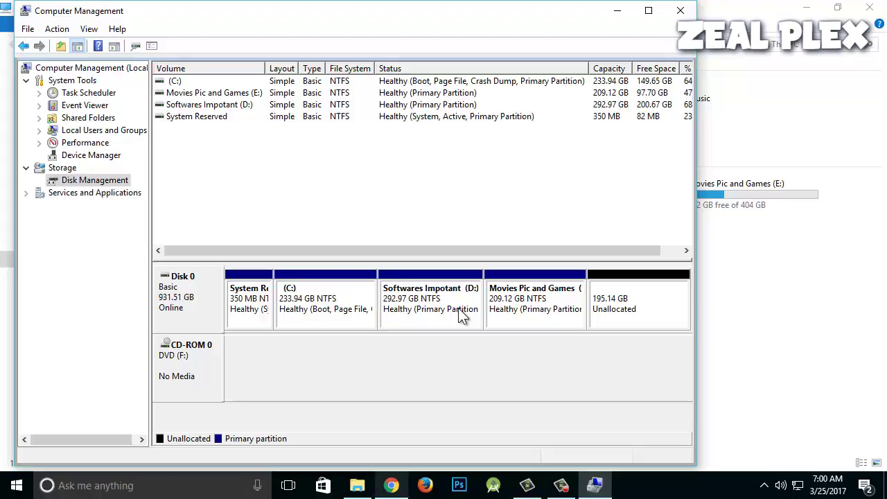
Switch to Chrome to view the FileHippo download page for EASEUS Partition Master Home Edition 11.10, and minimize the browser
click(392, 485)
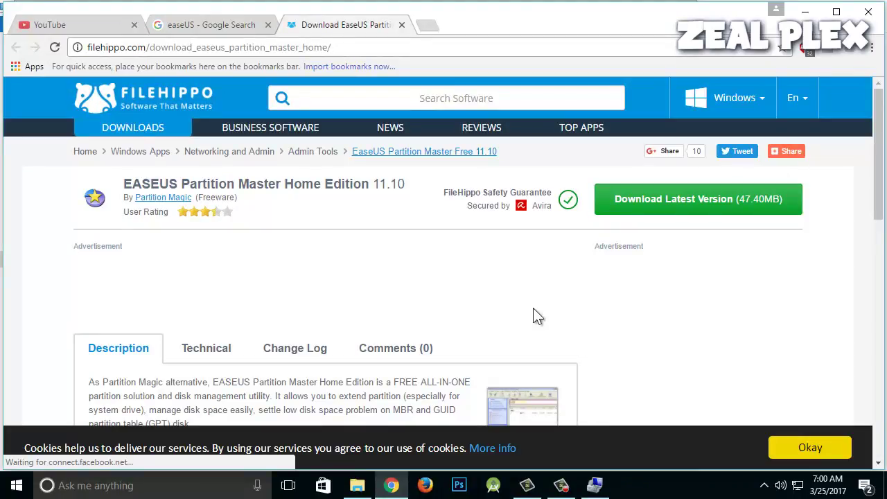
click(638, 211)
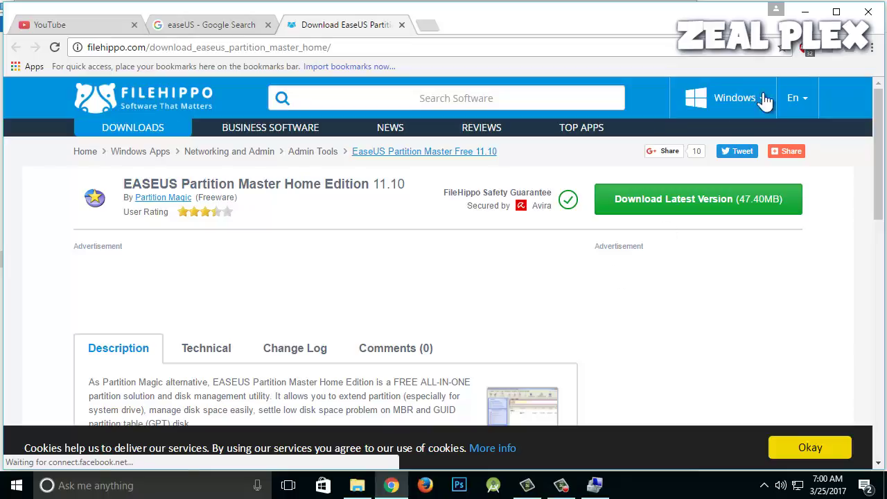
click(805, 12)
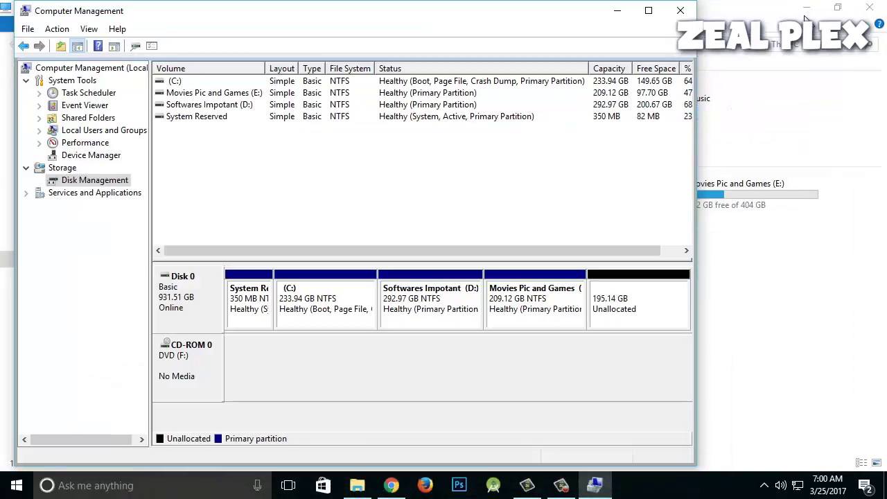
Minimize the Computer Management and This PC windows, and launch the EaseUS Partition Master Free application
click(618, 11)
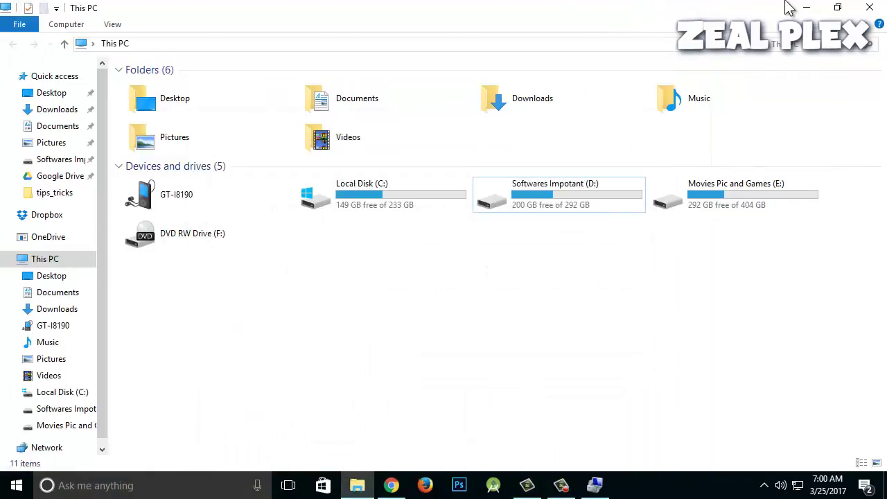
click(805, 7)
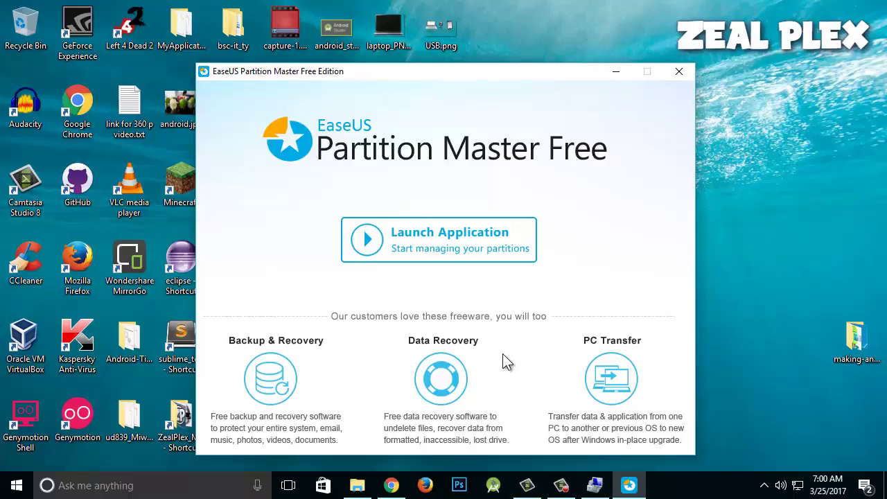
key(Return)
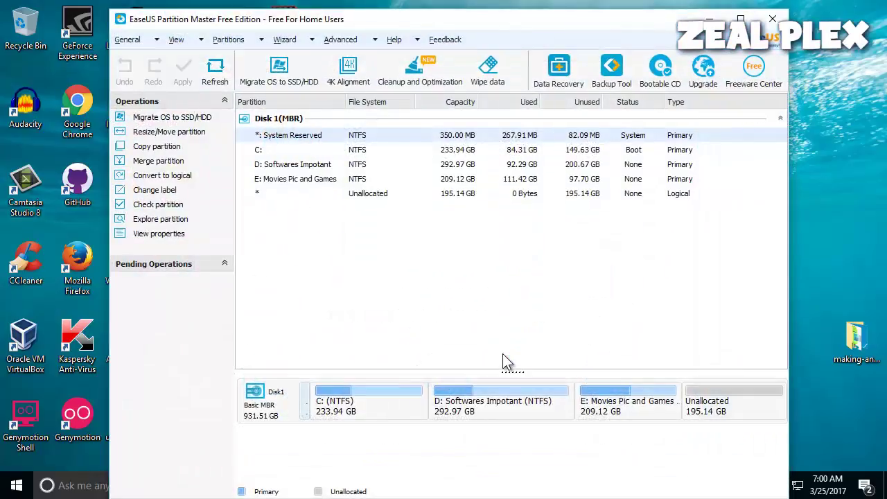
Examine the unallocated space on Disk 1 and the operations offered for the C: partition
key(End)
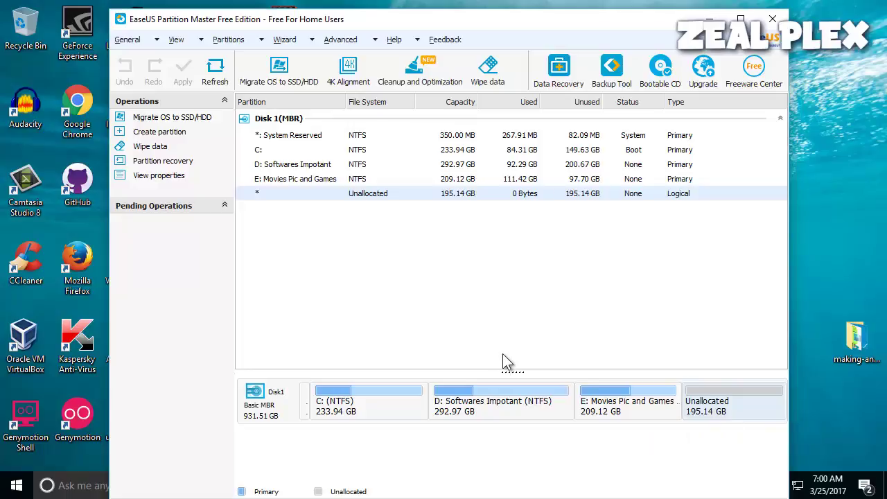
right_click(260, 151)
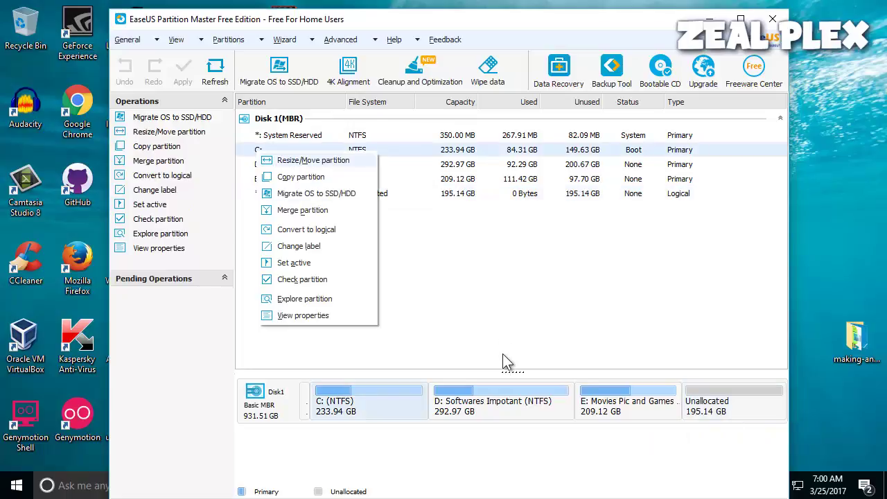
click(503, 355)
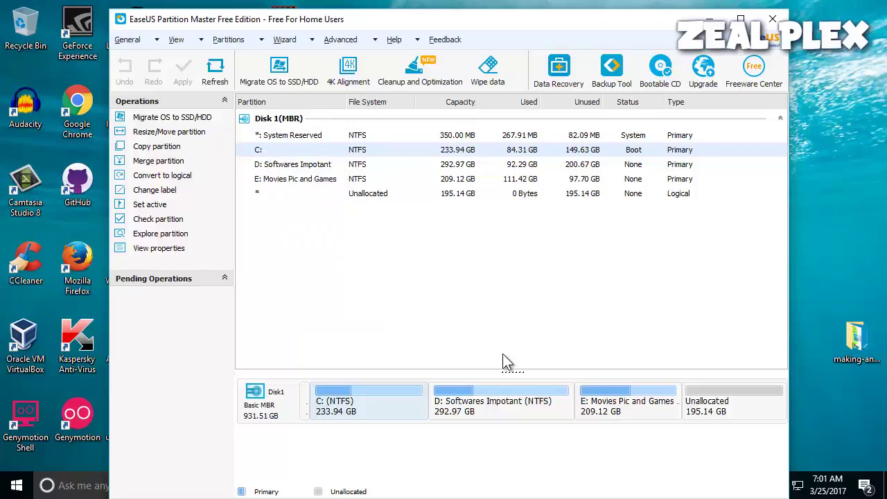
Try resizing the D: Softwares Impotant partition to about 256731 MB with unallocated space after it, and cancel the dialog
right_click(502, 399)
key(Up)
key(Up)
key(Up)
key(Up)
key(Up)
key(Up)
key(Up)
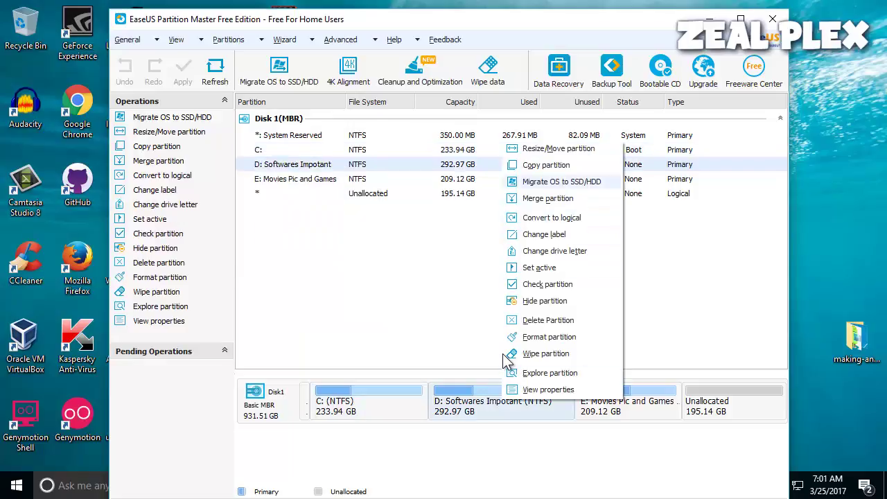
key(Return)
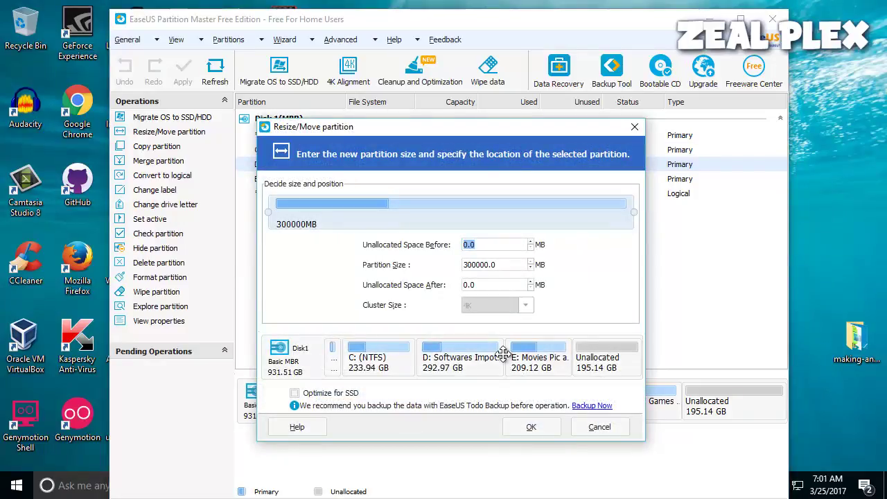
mouse_move(634, 213)
mouse_down()
mouse_move(552, 213)
mouse_move(633, 212)
mouse_move(583, 213)
mouse_up()
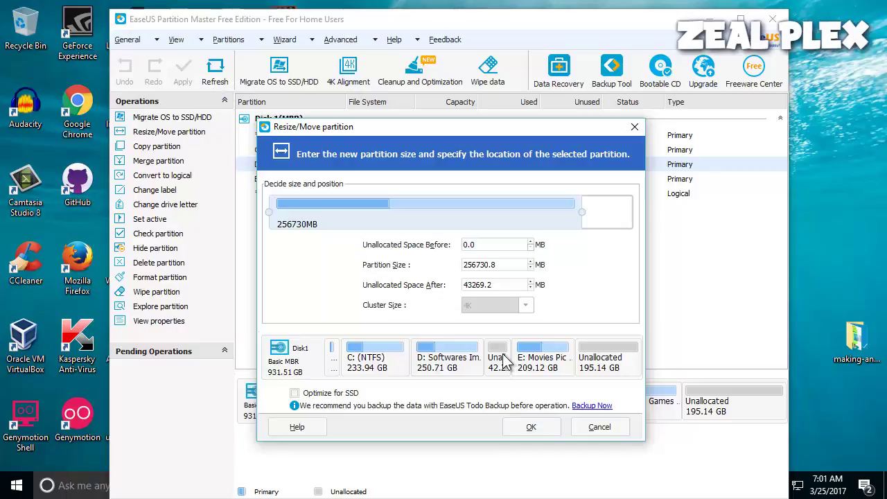
key(Escape)
right_click(506, 361)
key(Up)
key(Up)
key(Up)
key(Up)
key(Up)
key(Return)
key(Escape)
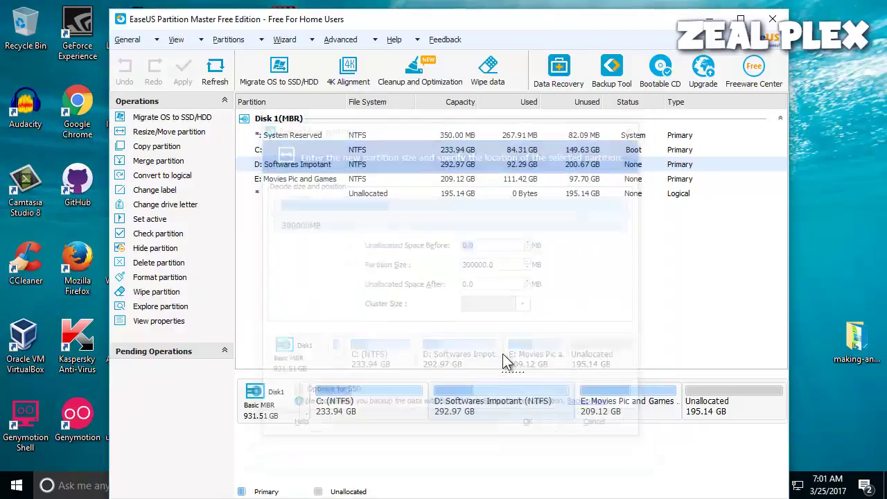
Move the E: Movies Pic and Games partition to the end of the disk, placing all unallocated space before it
key(Down)
key(shift+F10)
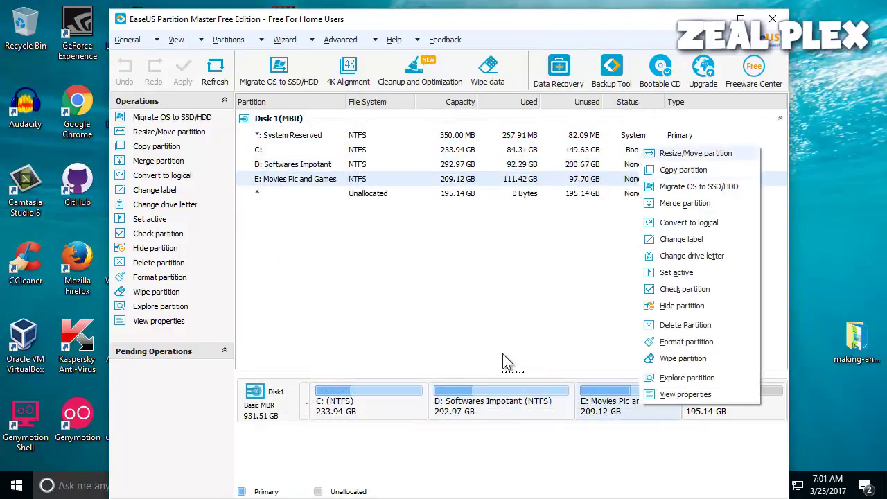
key(Return)
text(13533.3)
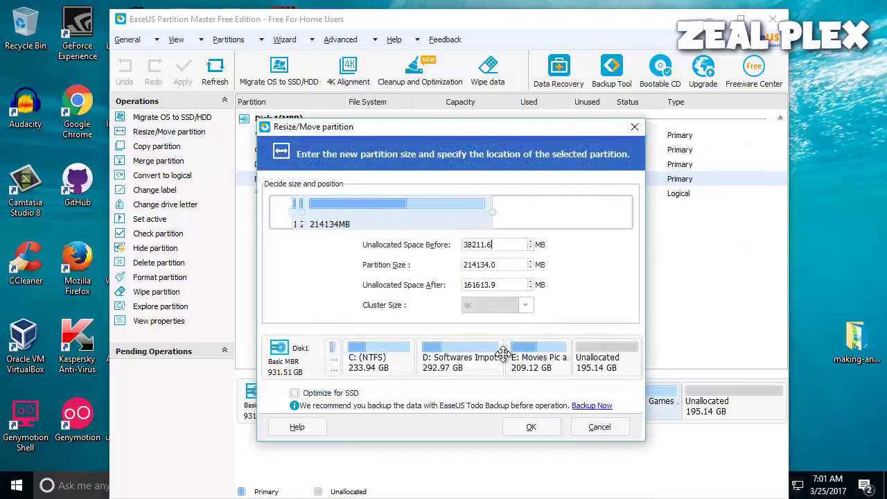
drag(379, 212, 538, 212)
key(Return)
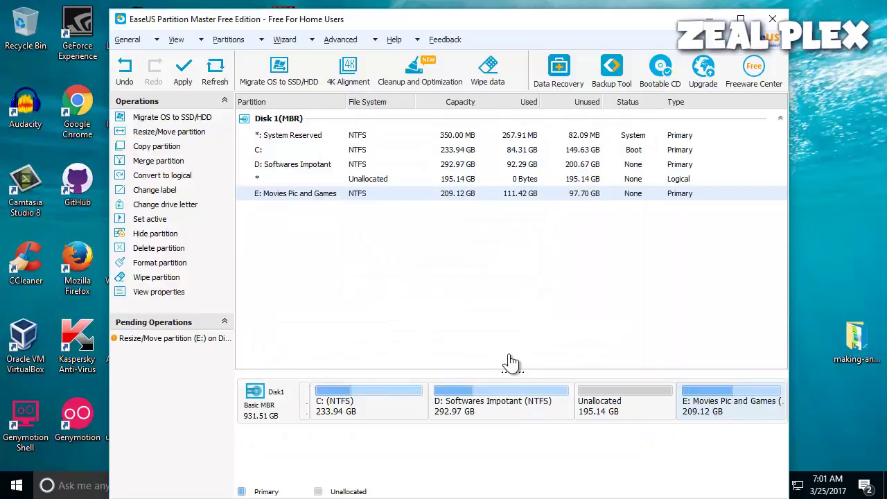
Move the D: Softwares Impotant partition up against E:, with 199827.0 MB of unallocated space before it and none after
right_click(535, 414)
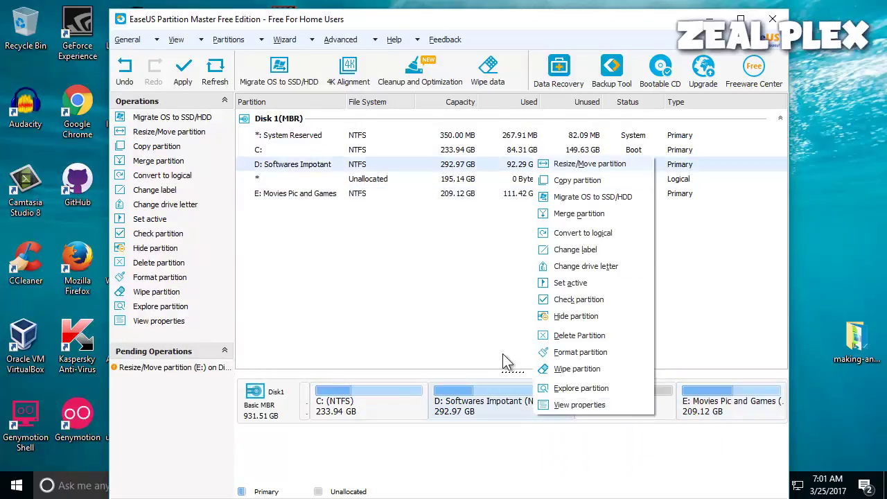
key(r)
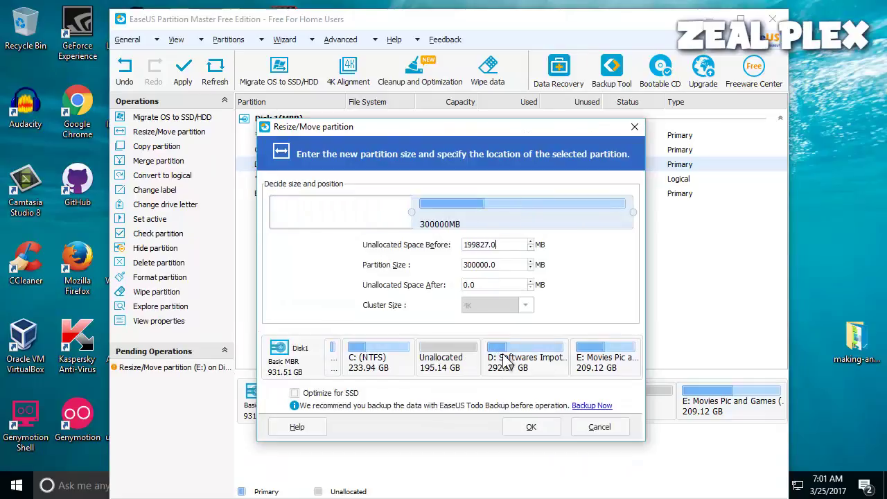
click(531, 427)
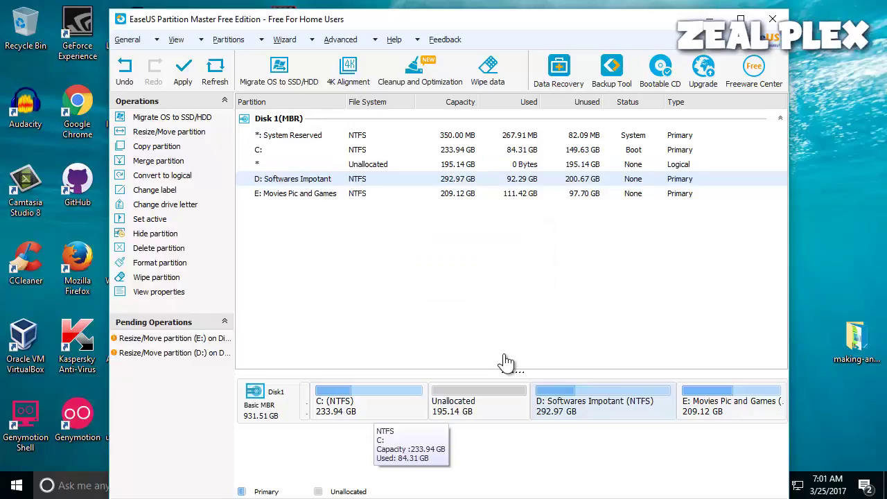
Extend the C: partition into the unallocated space after it to about 422.48 GB, leaving about 6.60 GB unallocated
right_click(506, 362)
key(Down)
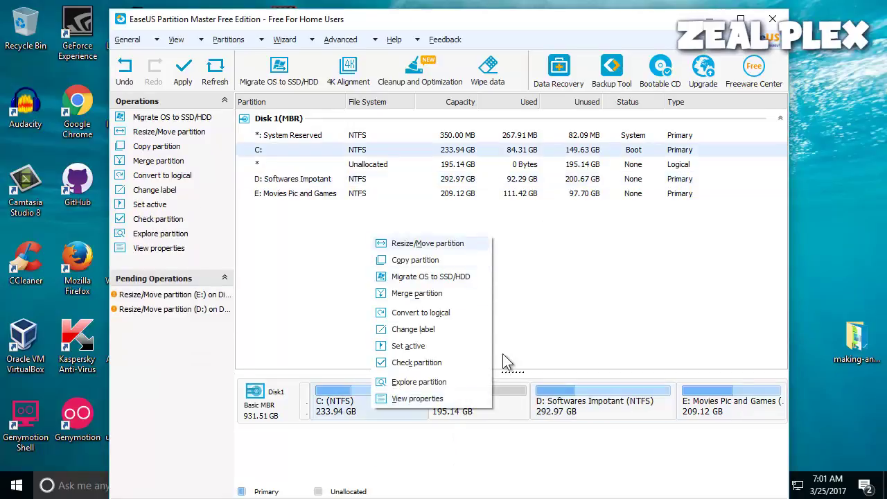
key(Return)
drag(470, 212, 628, 213)
key(Return)
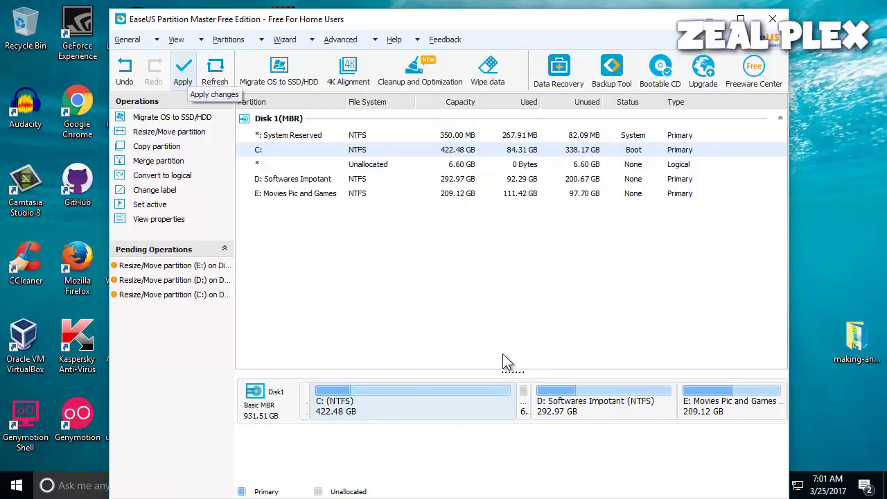
Request applying the pending resize/move operations for E:, D: and C:, answer the confirmation prompt, and close the EaseUS launcher window
click(183, 69)
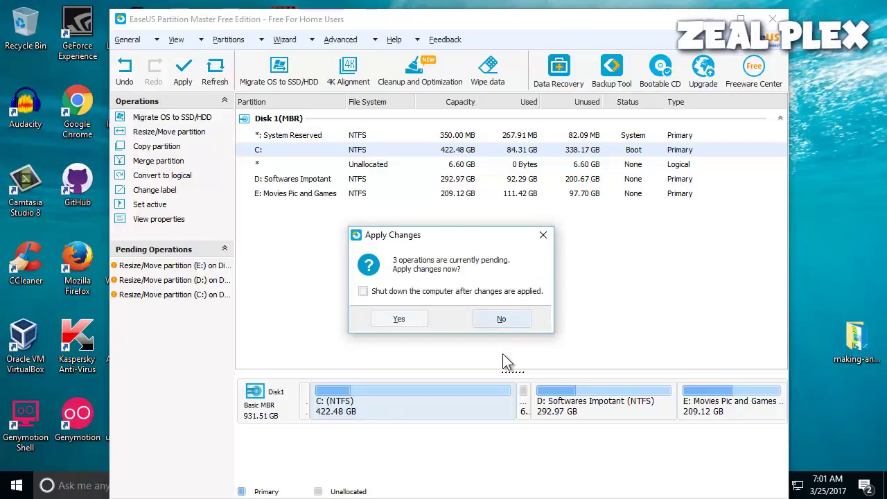
key(Return)
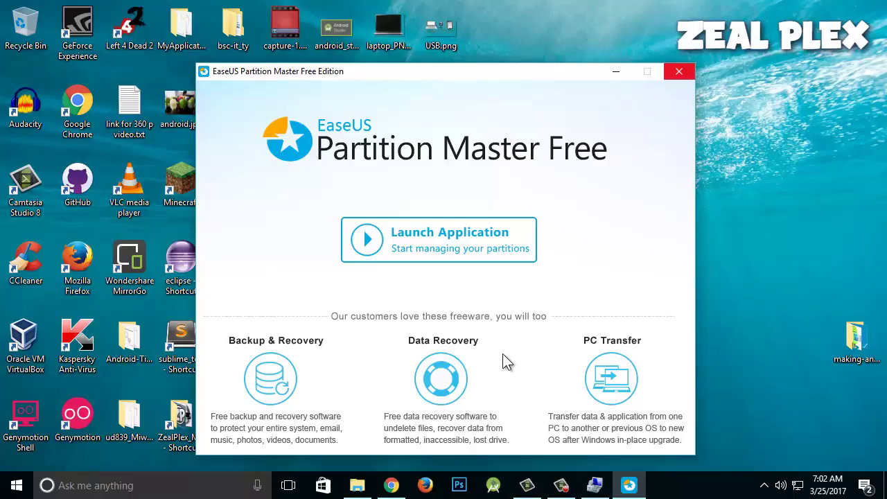
click(677, 72)
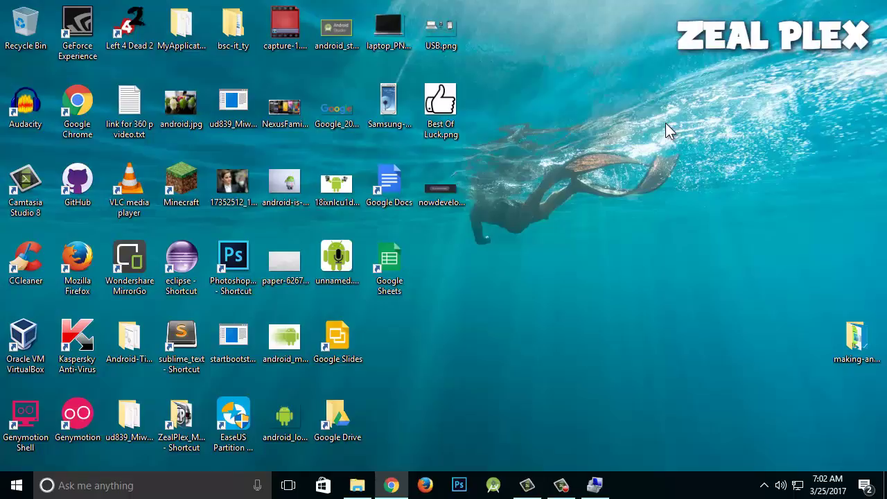
Switch to File Explorer and view the drives under This PC in a maximized window
click(17, 486)
click(238, 168)
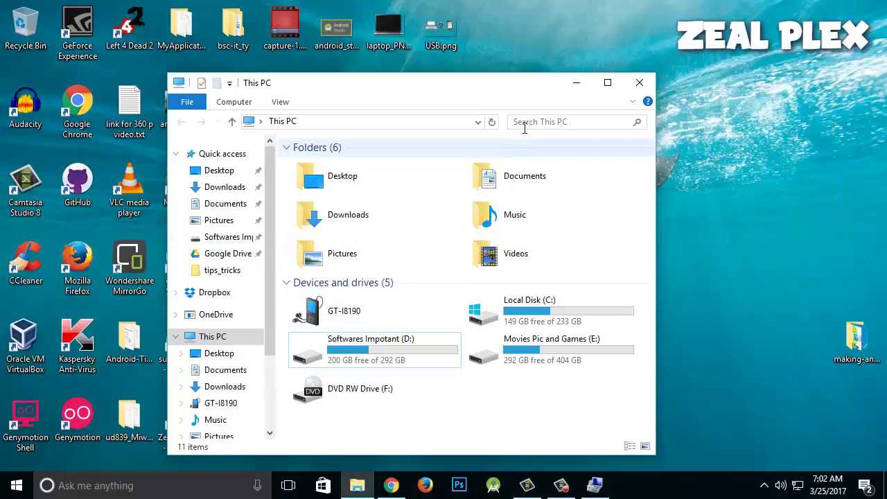
click(608, 86)
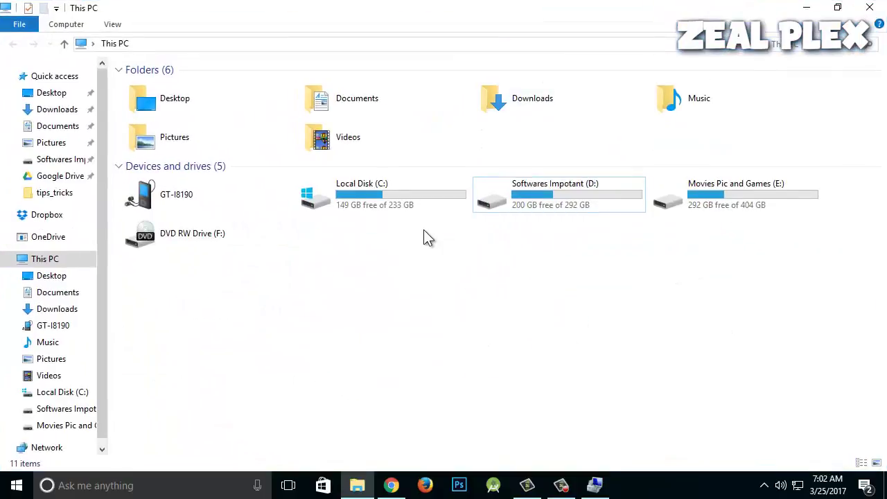